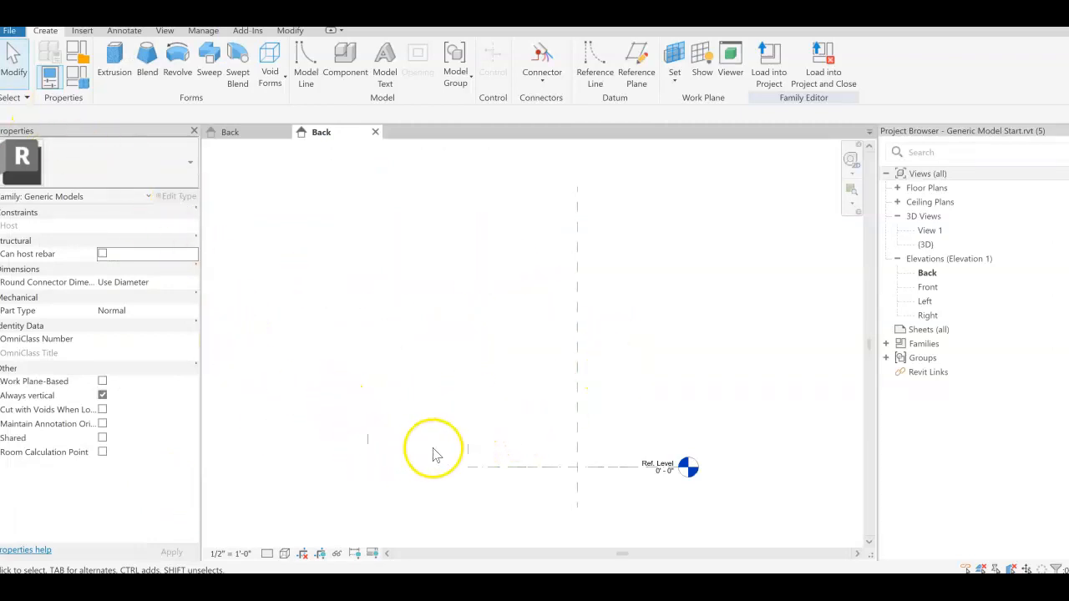
# Step: Delete the leftover short vertical lines beside the reference level in the Back view
pyautogui.moveTo(486, 454); pyautogui.dragTo(425, 437)
pyautogui.moveTo(328, 415); pyautogui.dragTo(327, 411)
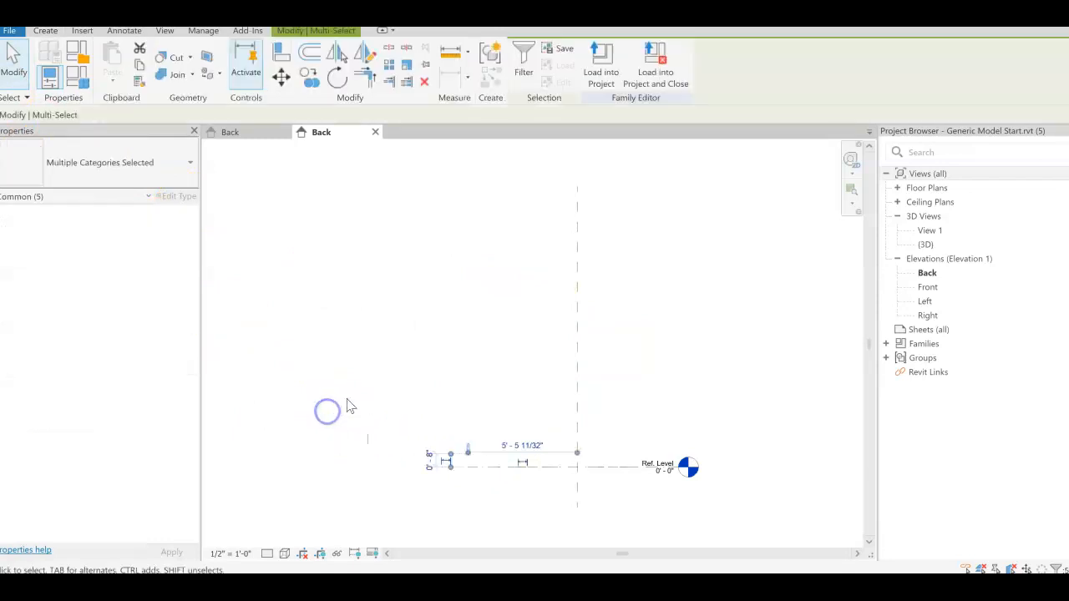
pyautogui.press('Delete')
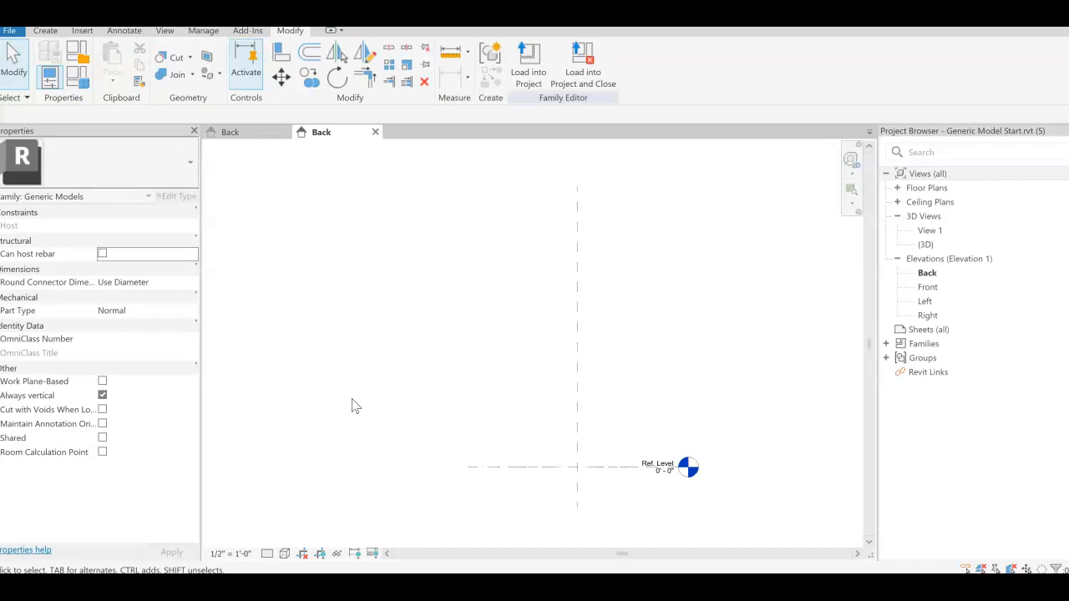
# Step: Switch to the other family's Back view with the column profile and set the work plane to Reference Plane : Center (Front/Back)
pyautogui.click(247, 133)
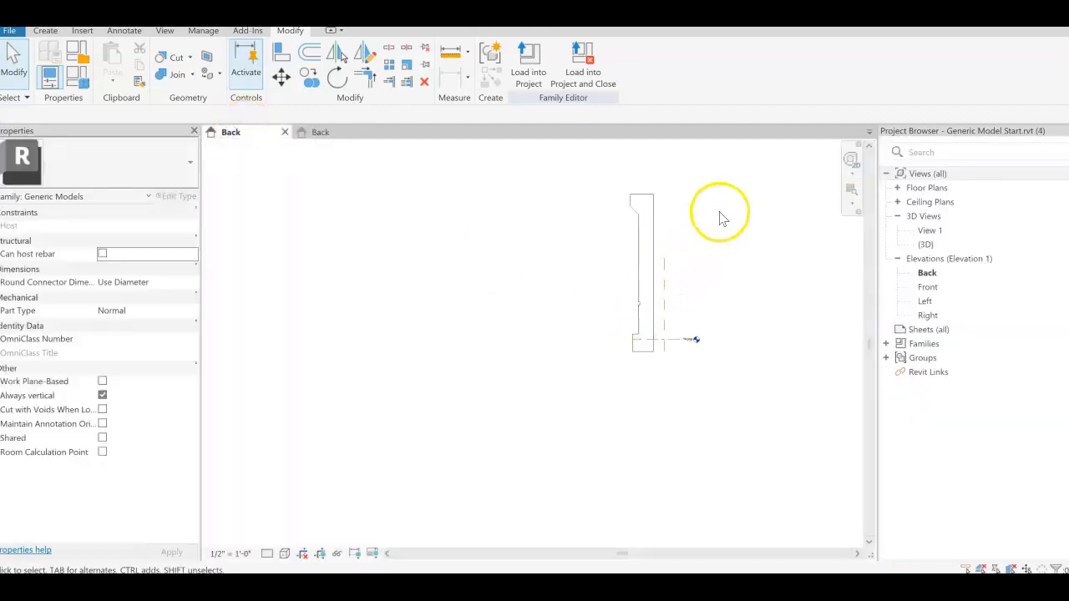
pyautogui.scroll(4, 712, 223)
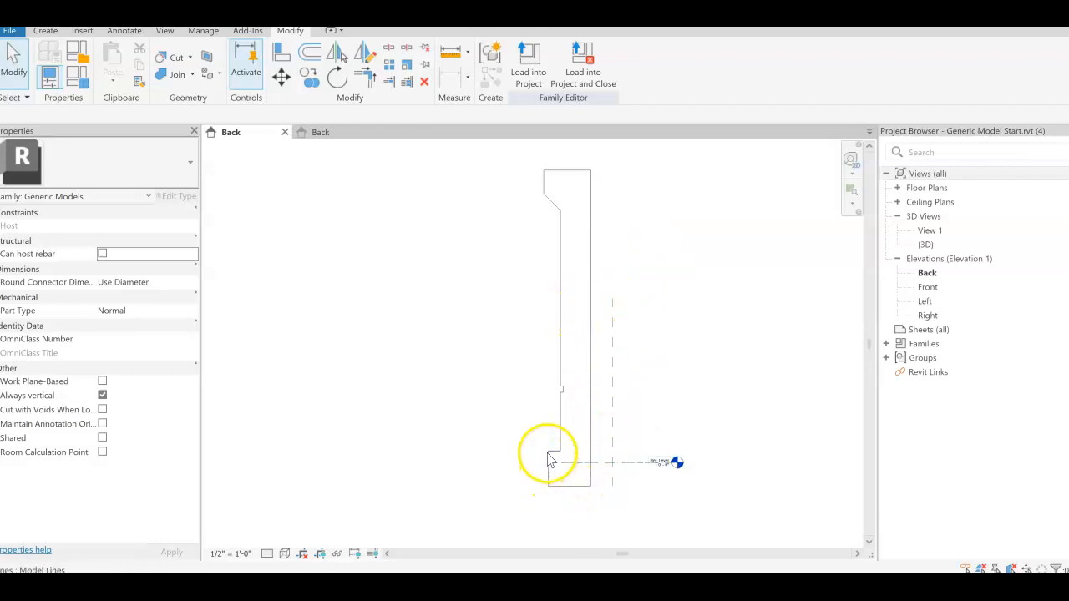
pyautogui.scroll(2, 567, 300)
pyautogui.scroll(-3, 561, 229)
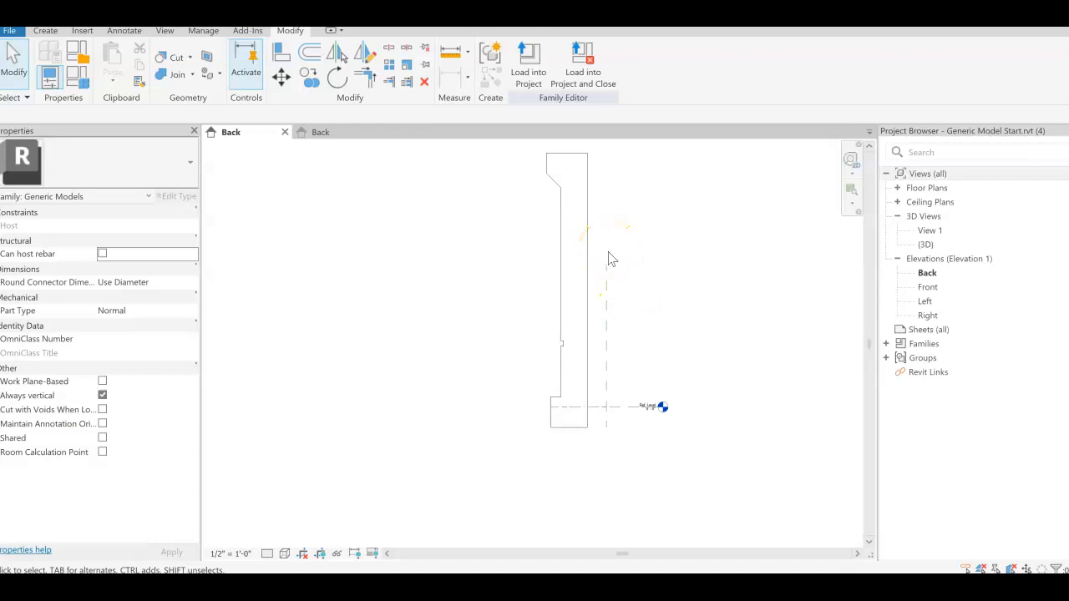
pyautogui.click(633, 259)
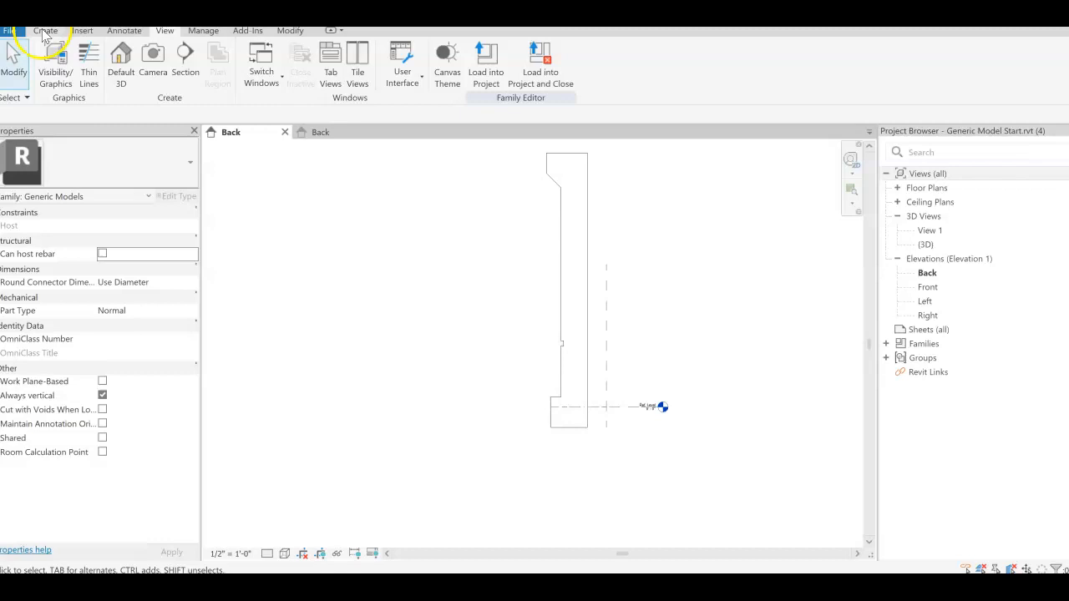
pyautogui.click(45, 32)
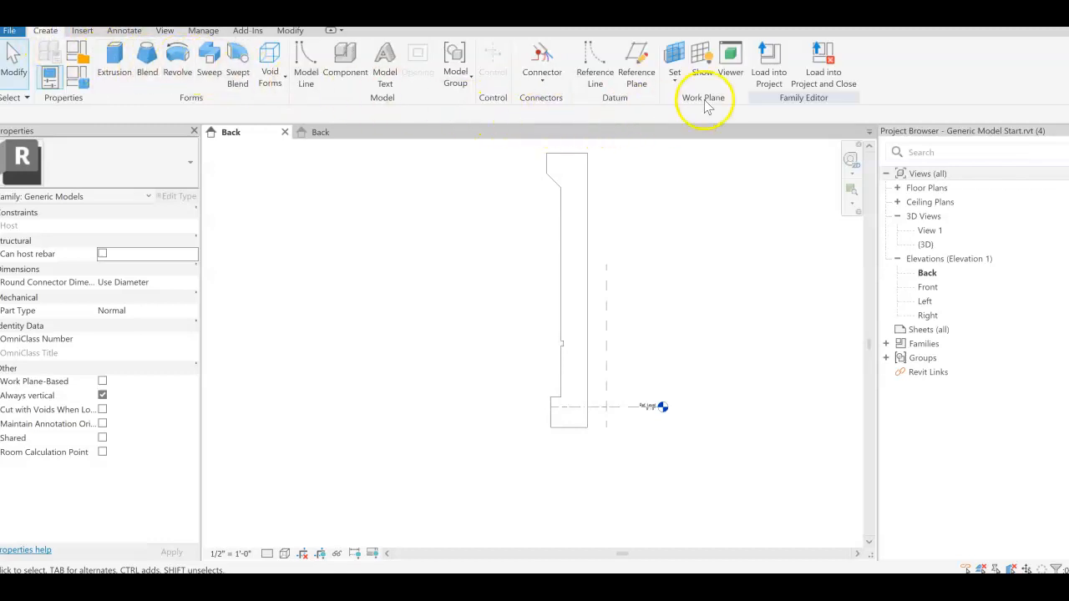
pyautogui.click(673, 61)
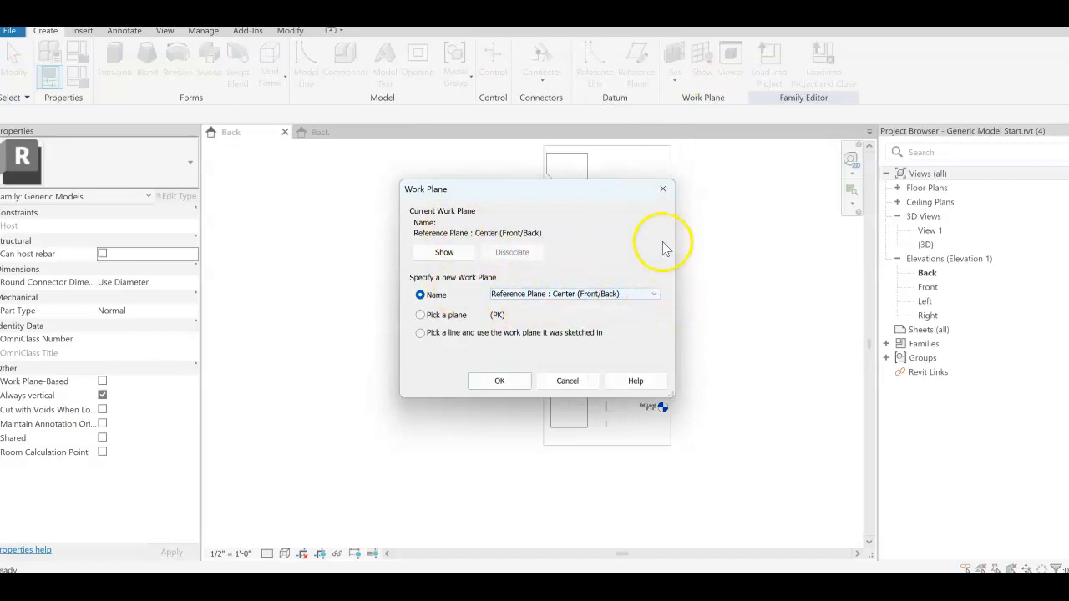
pyautogui.click(499, 381)
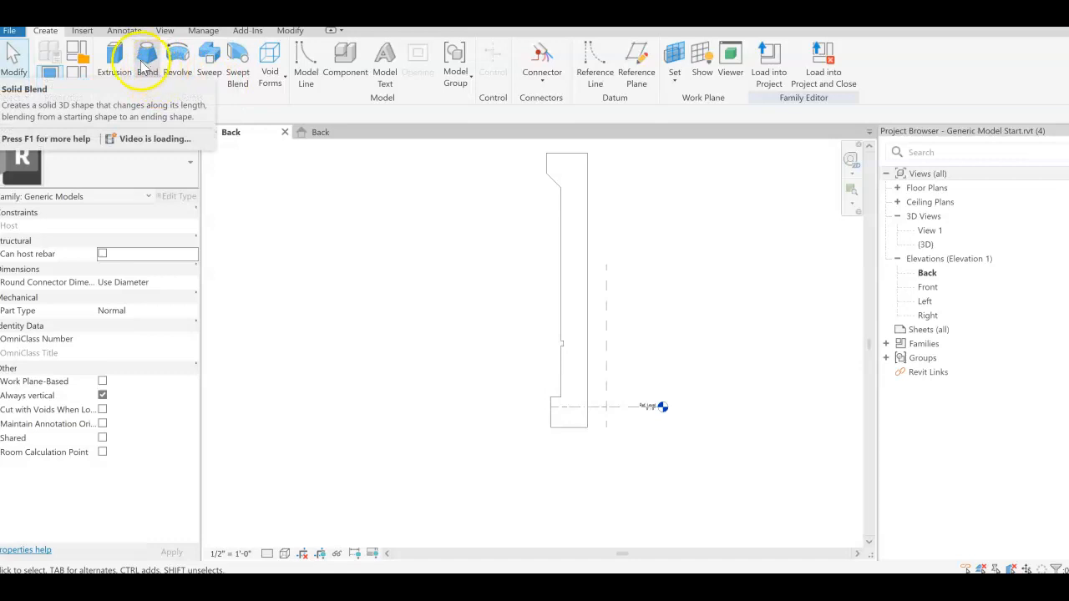
# Step: Start a Revolve, trace the column profile as a closed boundary without the small shaft notch, and try to finish the sketch
pyautogui.click(176, 58)
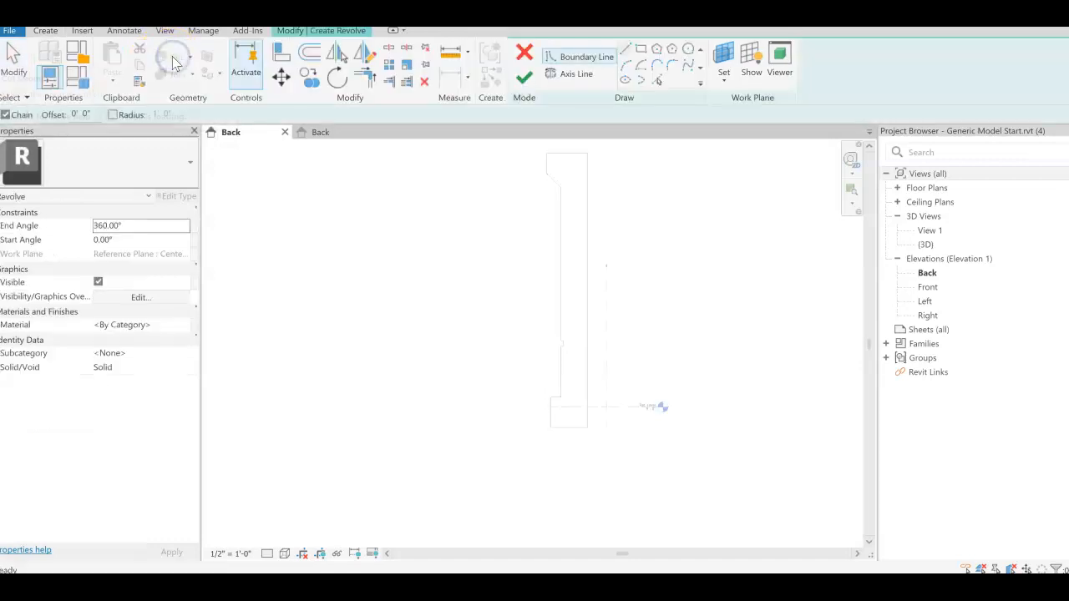
pyautogui.click(575, 58)
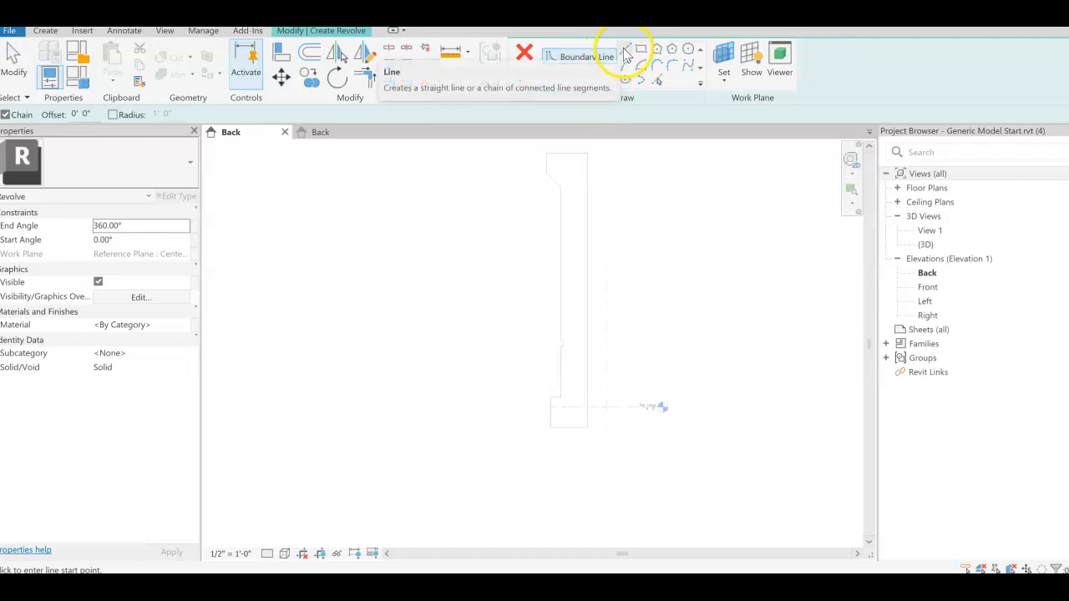
pyautogui.click(586, 429)
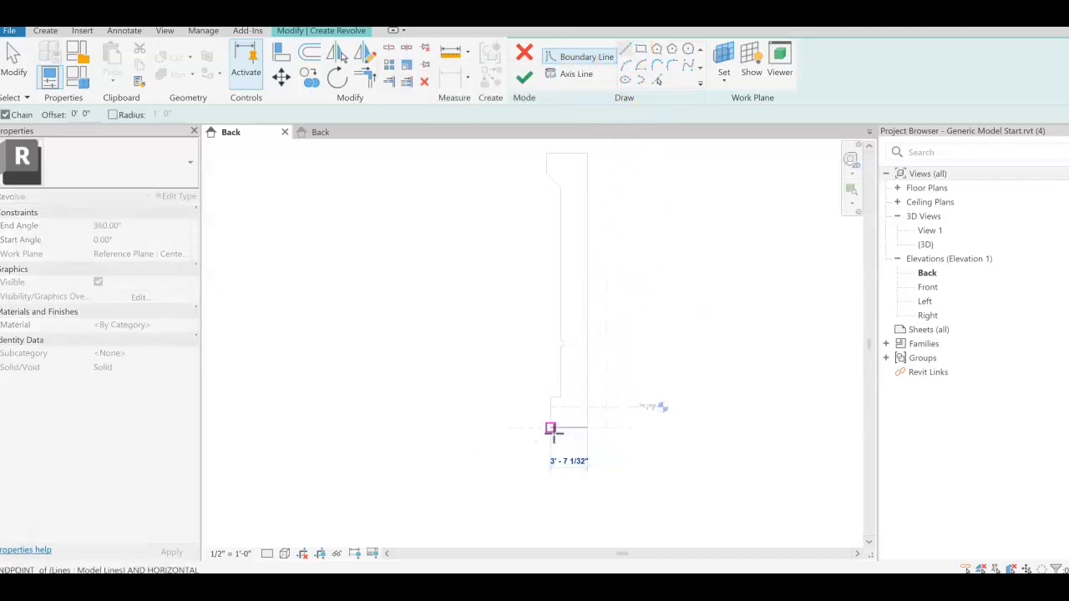
pyautogui.click(550, 429)
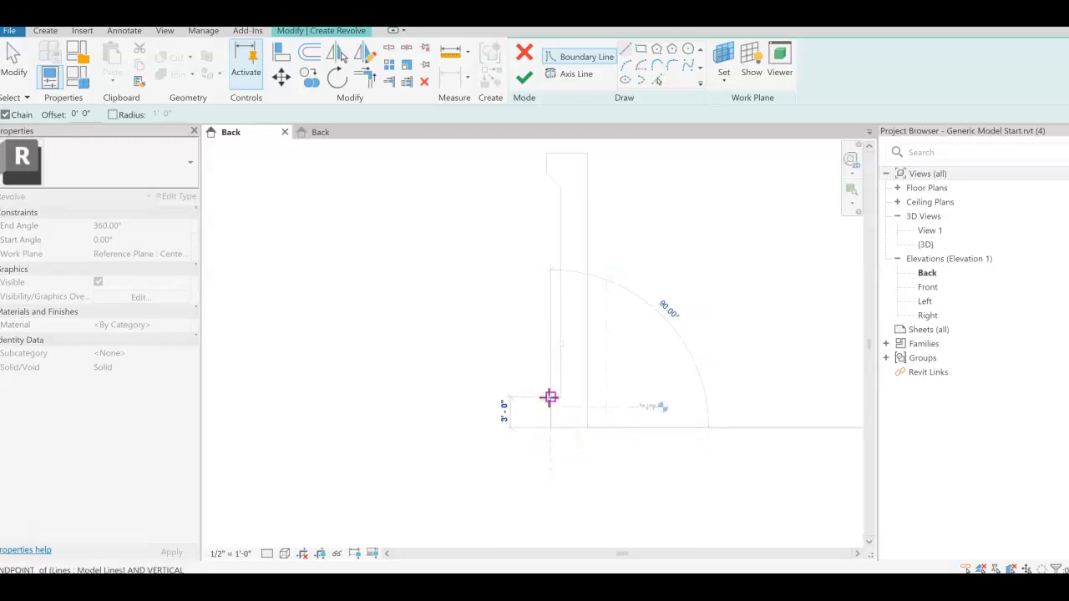
pyautogui.click(549, 398)
pyautogui.click(559, 396)
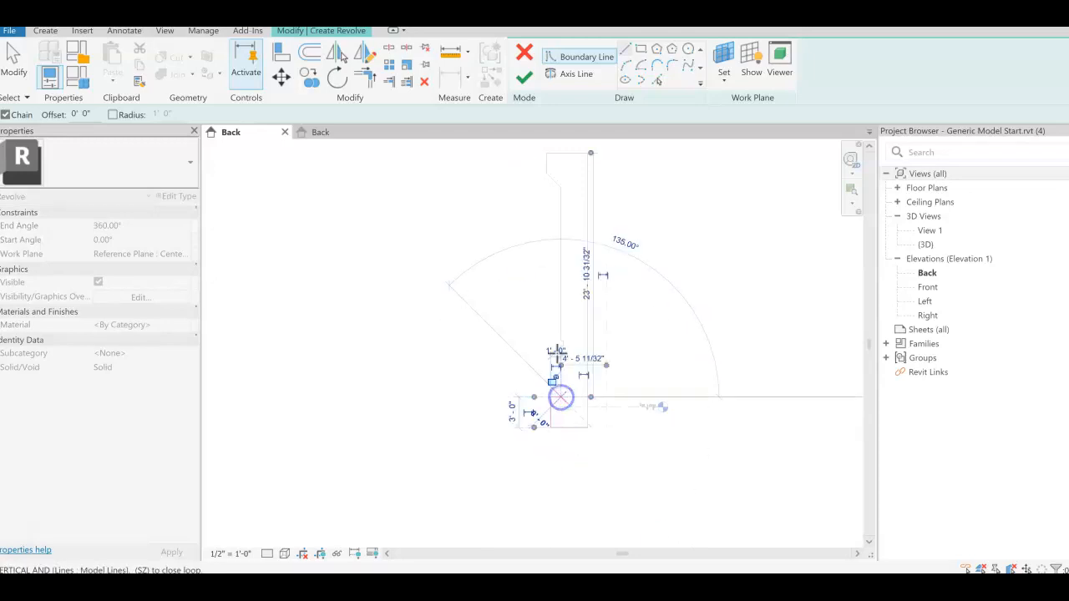
pyautogui.click(558, 186)
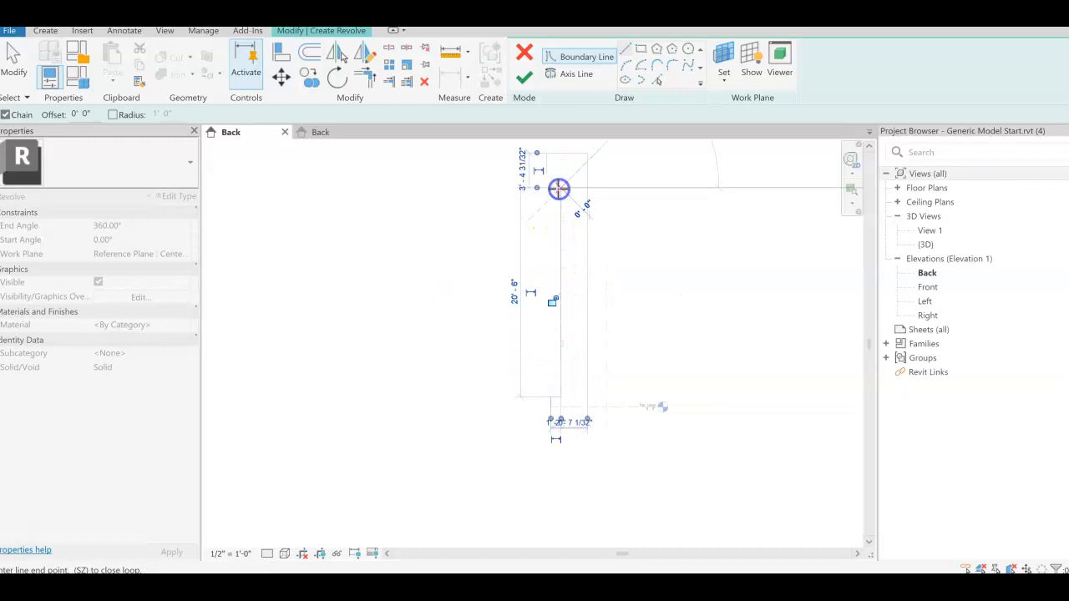
pyautogui.click(545, 174)
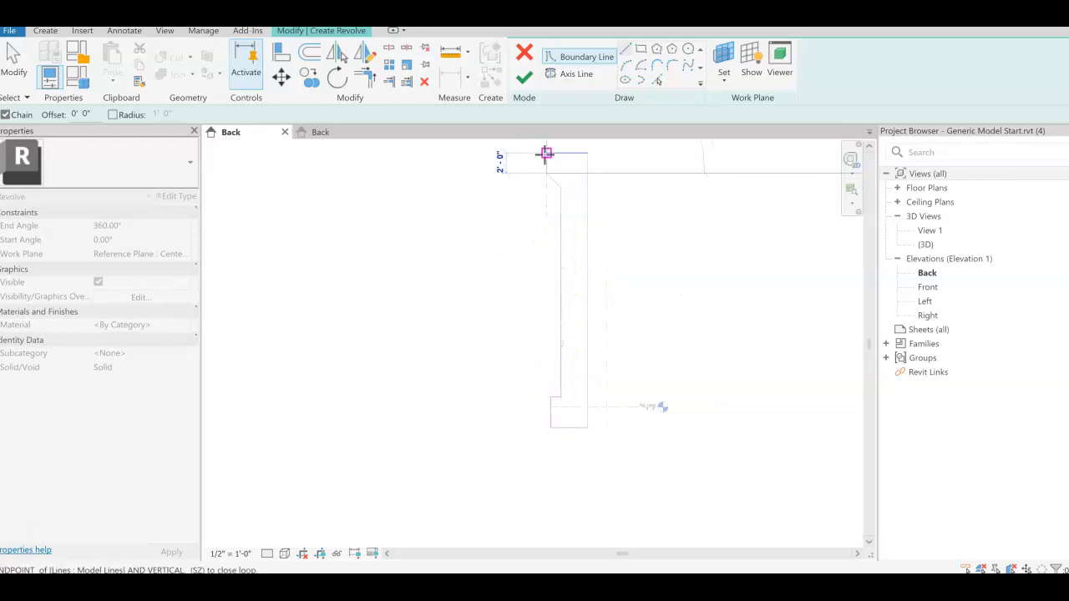
pyautogui.click(545, 153)
pyautogui.click(586, 152)
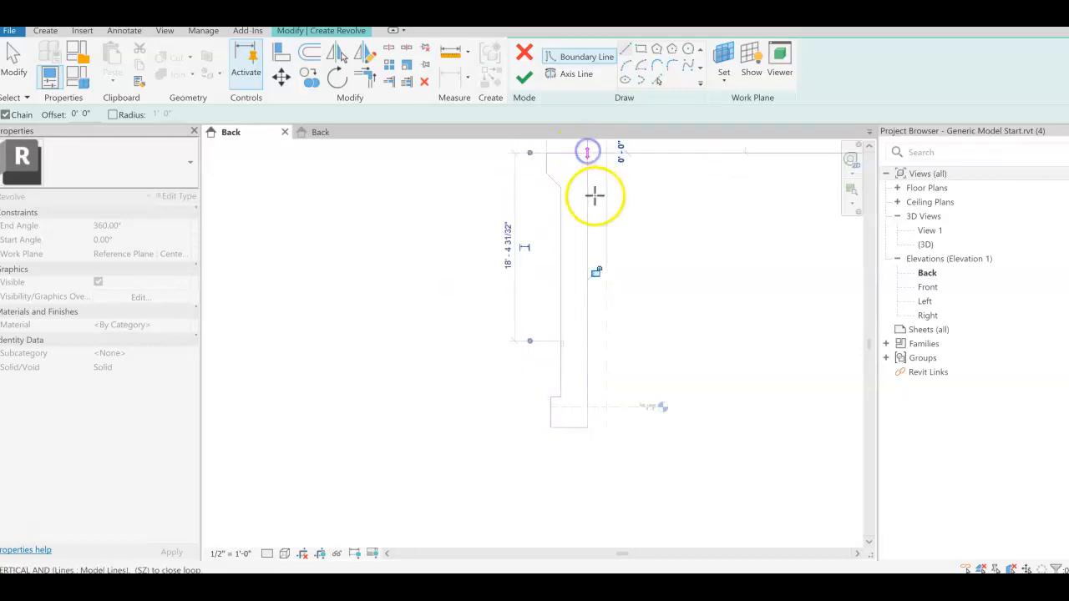
pyautogui.click(587, 428)
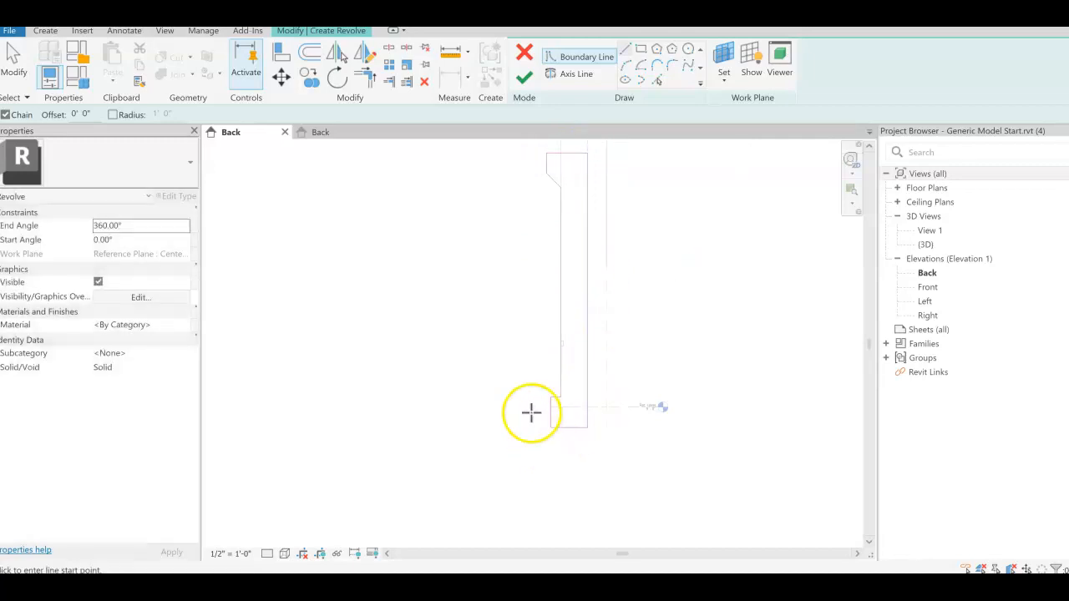
pyautogui.click(524, 80)
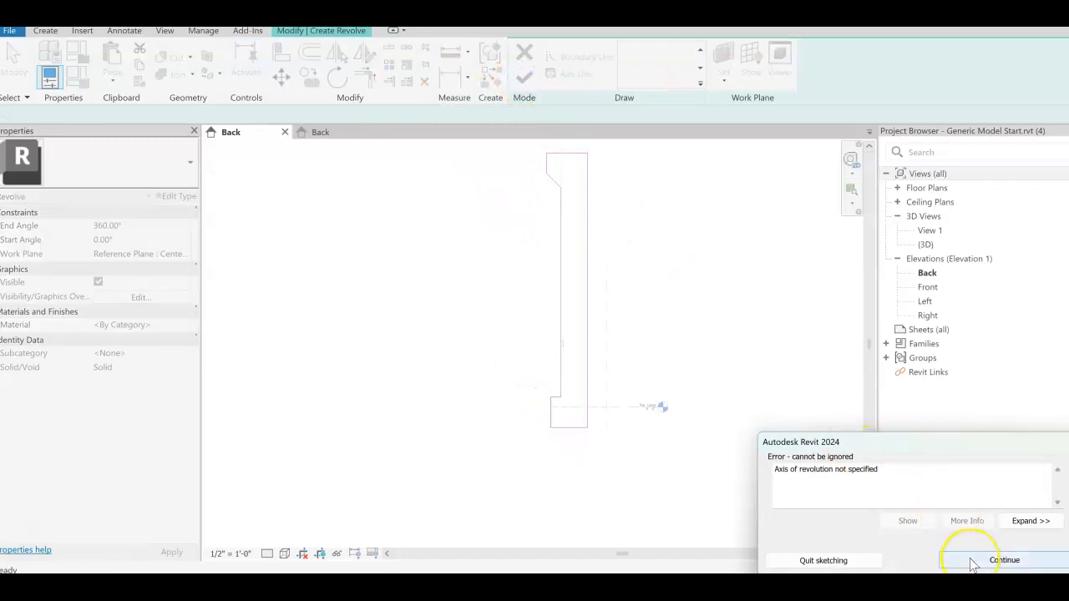
pyautogui.click(971, 561)
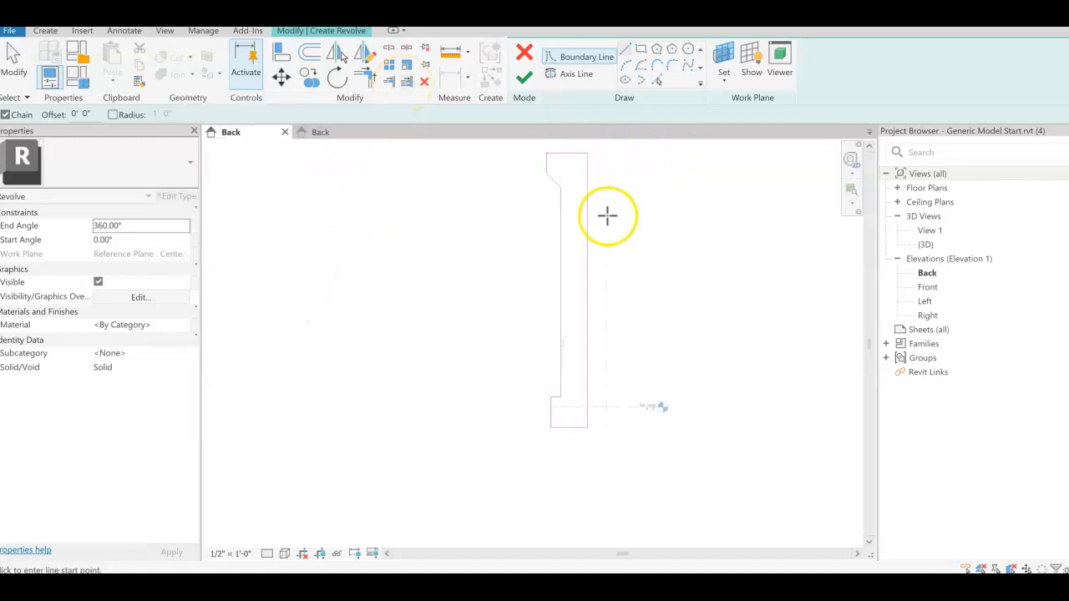
# Step: Draw a 27' vertical axis line along the Center (Left/Right) reference plane, level with the profile's base and top, and finish the revolve
pyautogui.click(571, 75)
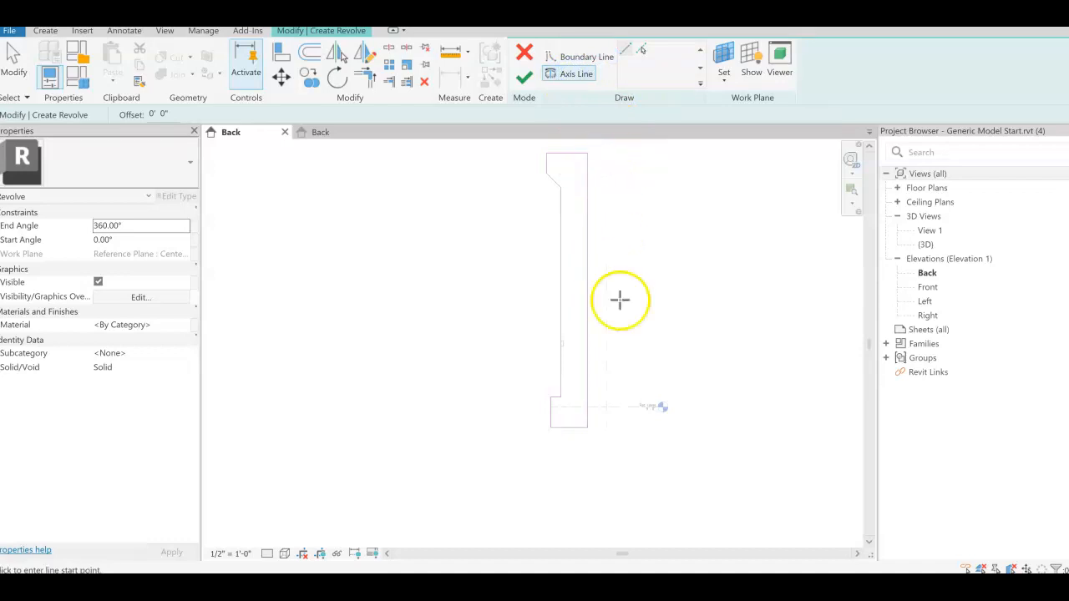
pyautogui.click(606, 429)
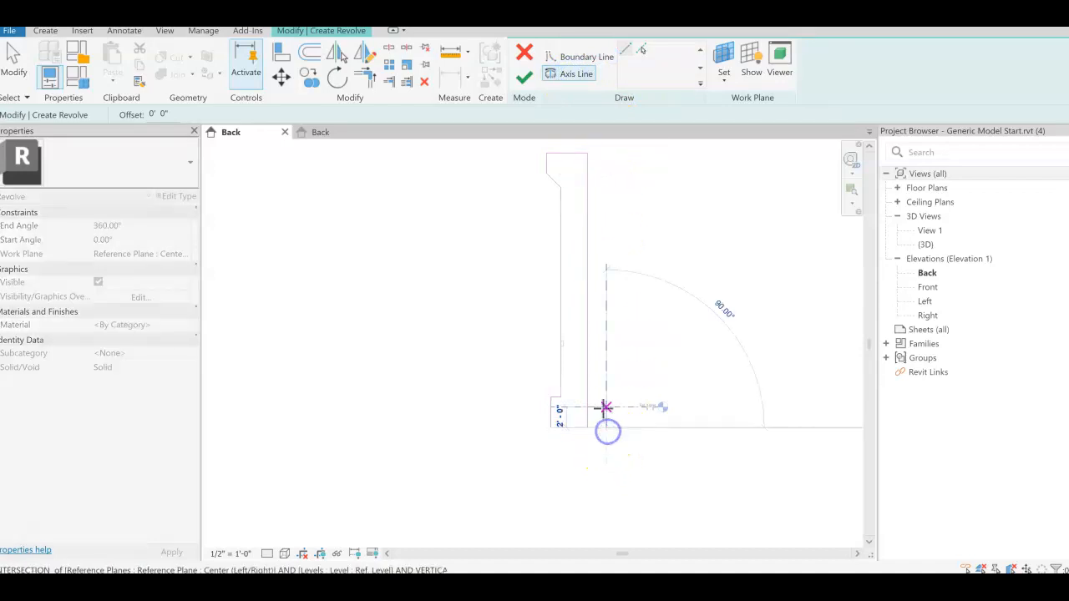
pyautogui.click(605, 153)
pyautogui.click(618, 148)
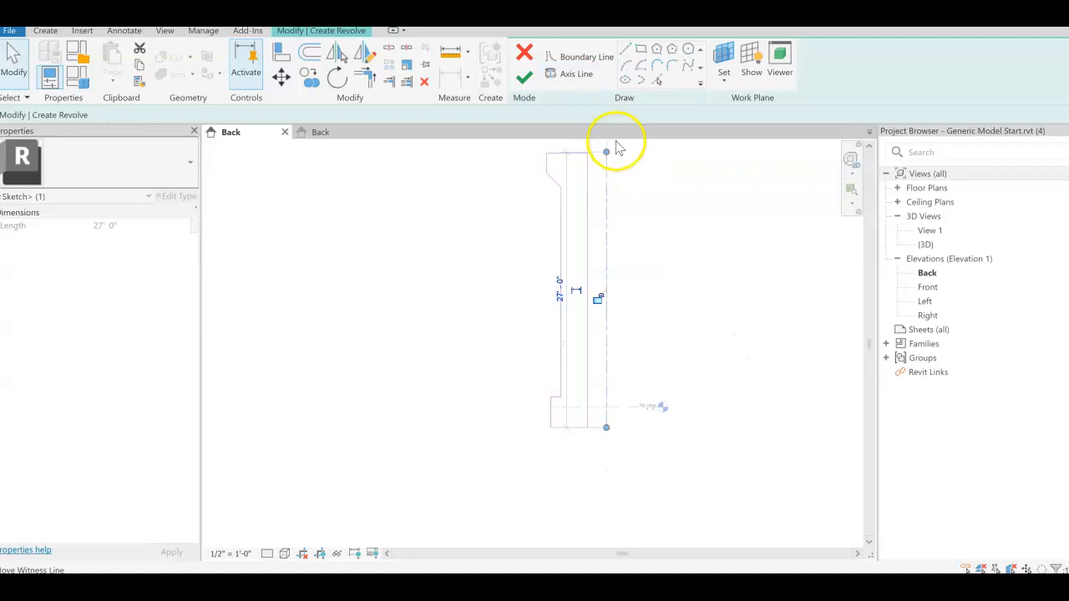
pyautogui.click(523, 81)
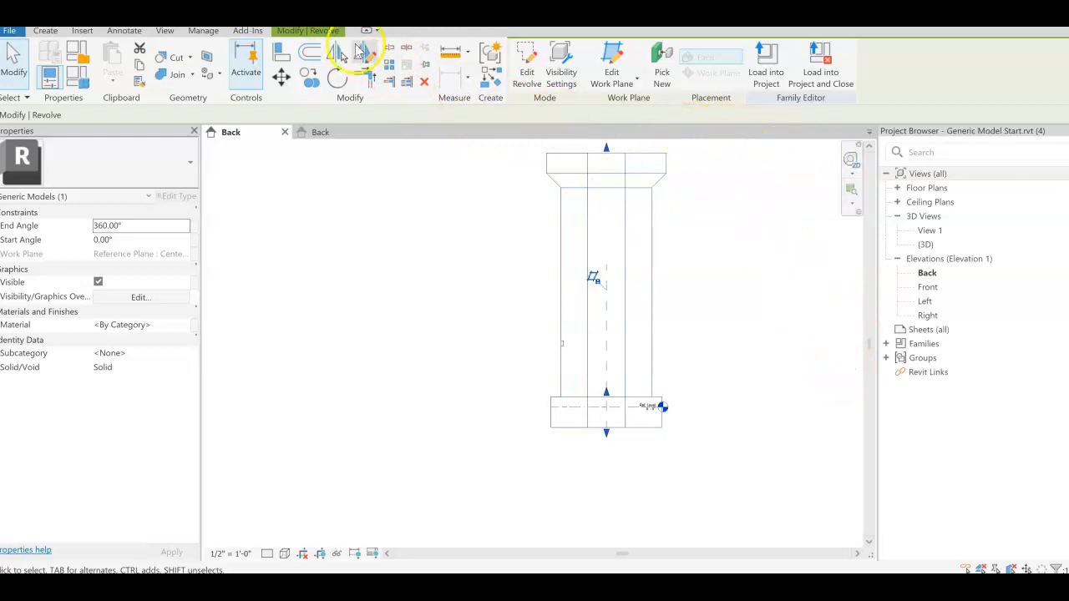
# Step: Open the default 3D view and display the revolved column in the Shaded visual style
pyautogui.click(330, 16)
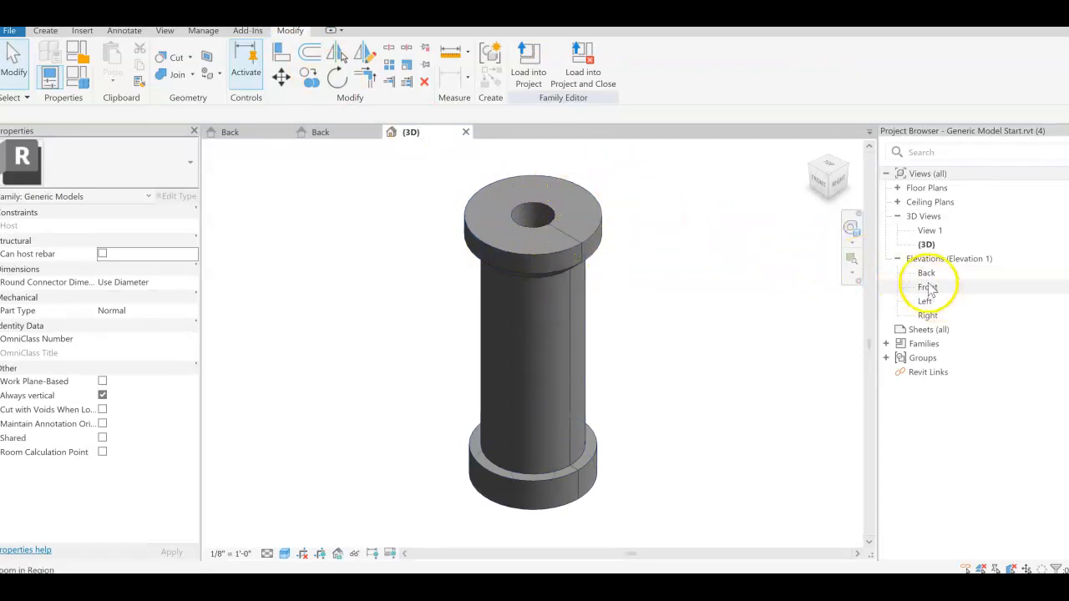
pyautogui.click(285, 555)
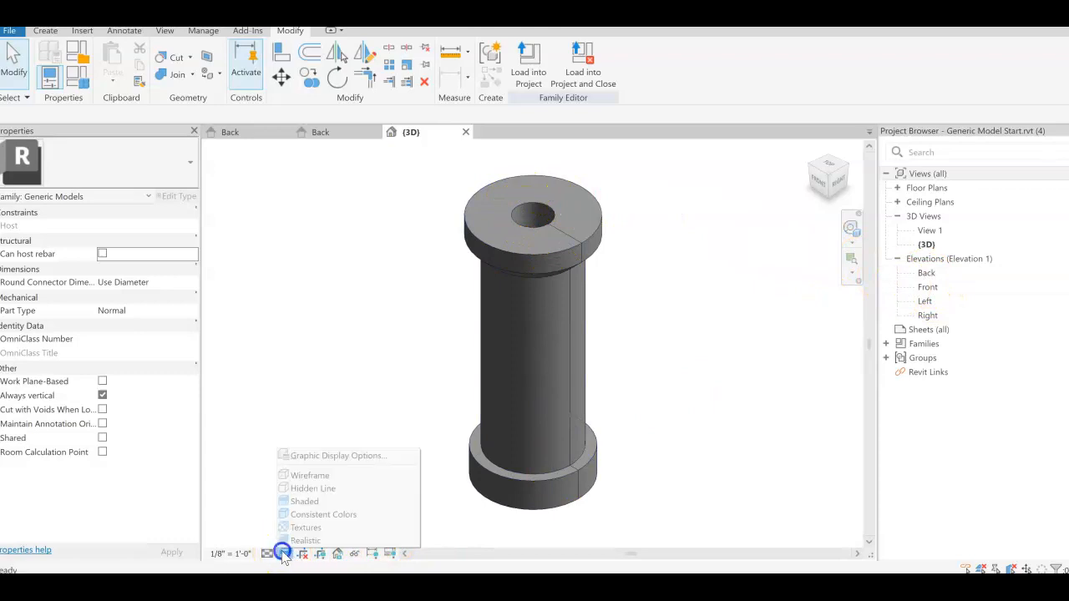
pyautogui.click(289, 501)
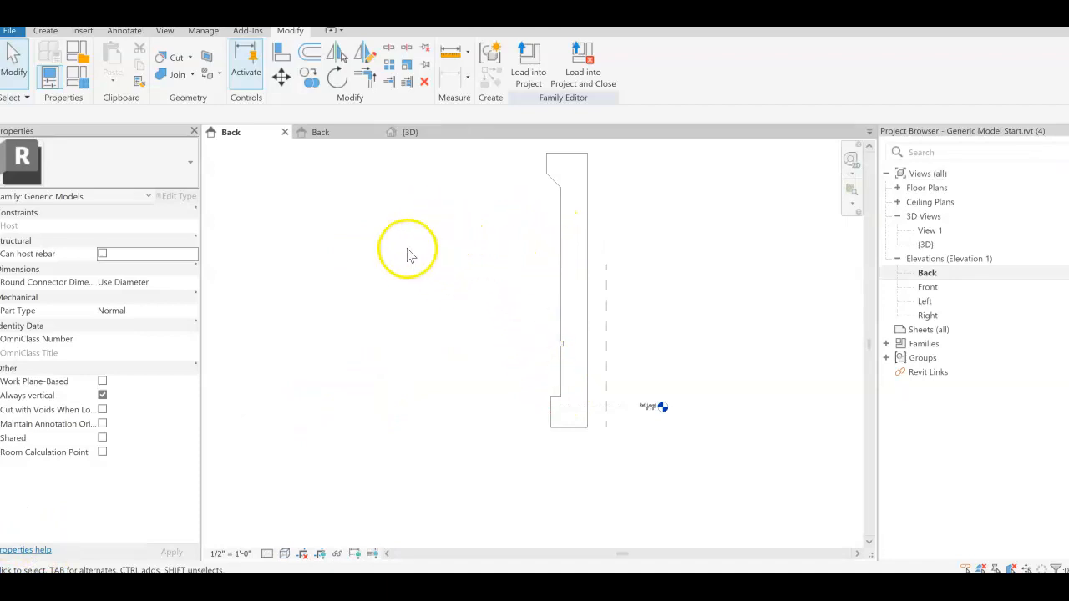
# Step: Start a new Revolve in the Back view with an end angle of 180°
pyautogui.click(43, 32)
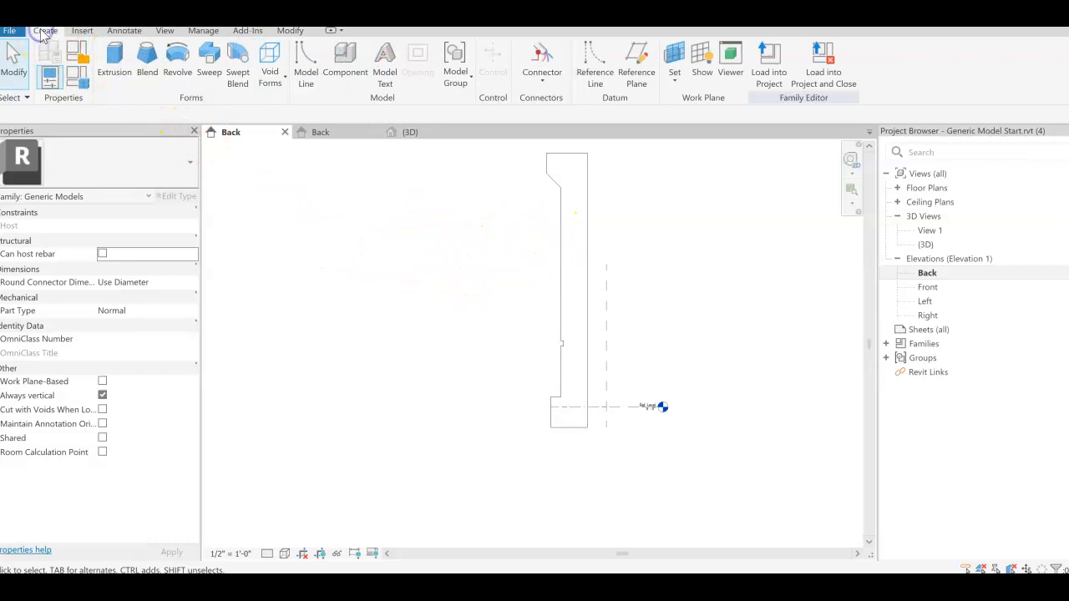
pyautogui.click(178, 63)
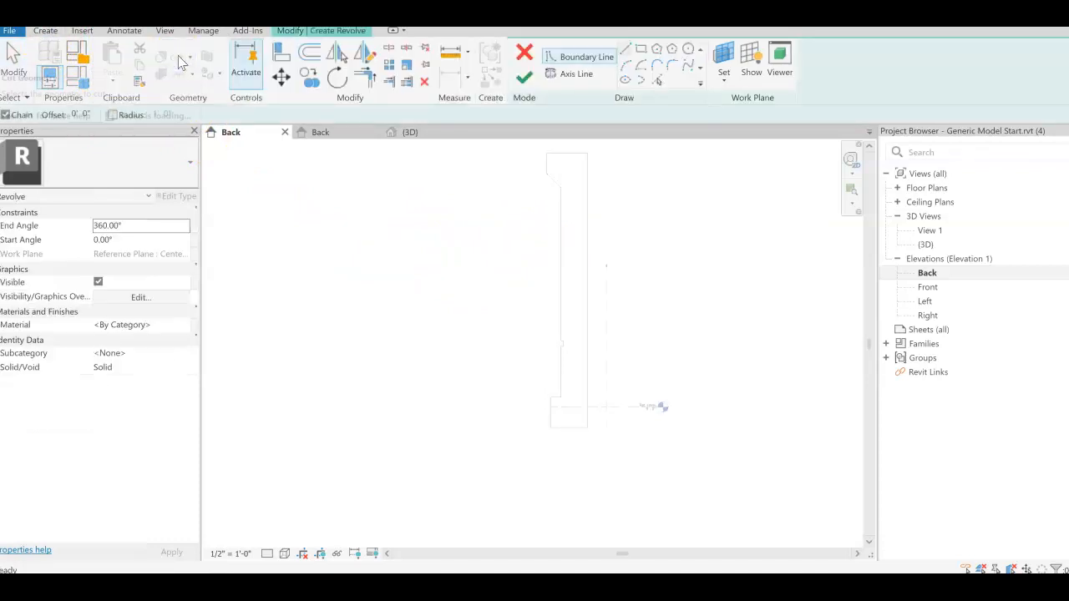
pyautogui.click(134, 226)
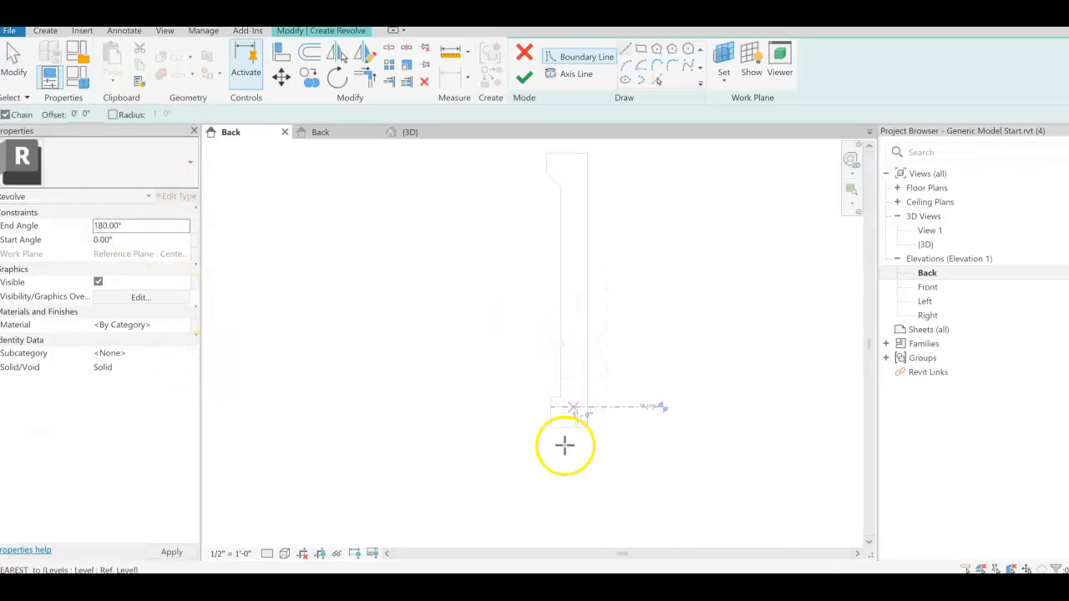
# Step: Trace the lower column profile as boundary lines, from the inner base corner around the base and up through the small shaft notch
pyautogui.click(587, 428)
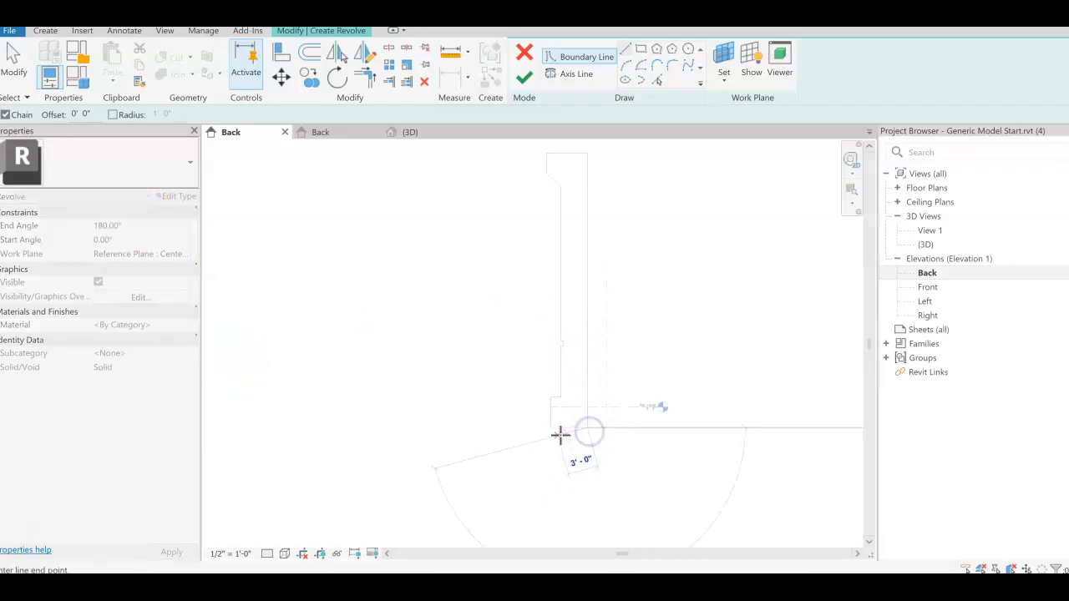
pyautogui.click(550, 428)
pyautogui.click(550, 398)
pyautogui.scroll(2, 558, 400)
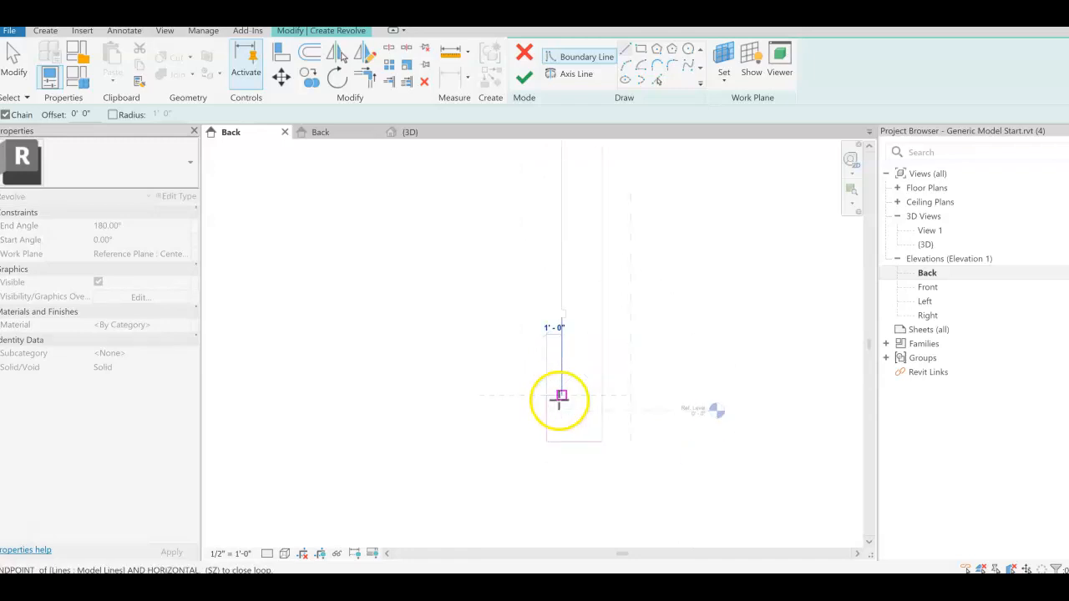
pyautogui.click(560, 396)
pyautogui.scroll(3, 558, 334)
pyautogui.click(568, 303)
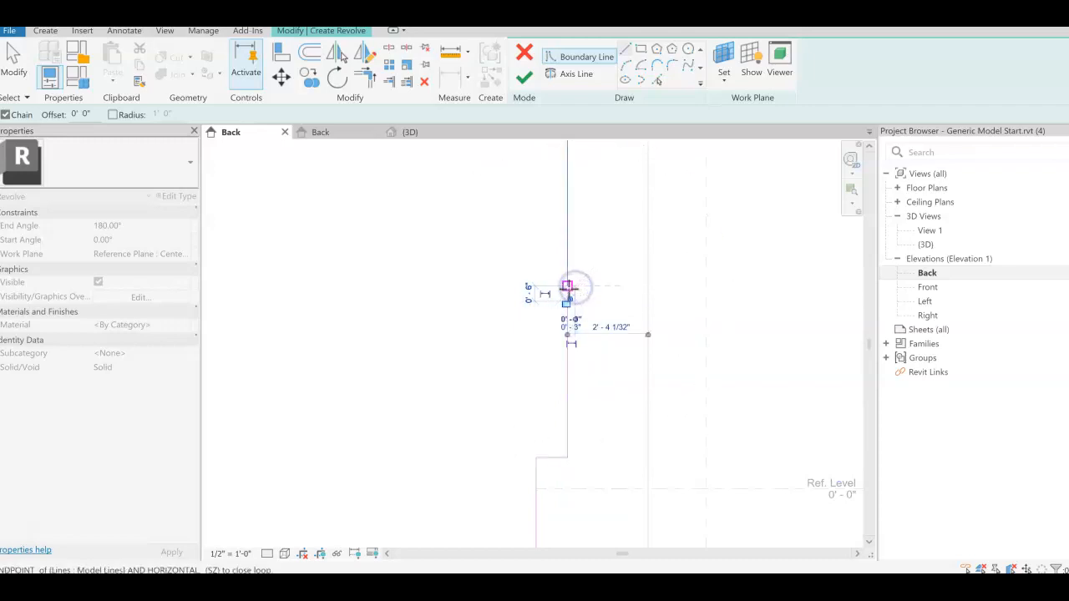
pyautogui.click(567, 288)
# Step: Continue the boundary up the shaft, around the capital and down the inner edge to close it, and try to finish the sketch
pyautogui.scroll(-5, 560, 347)
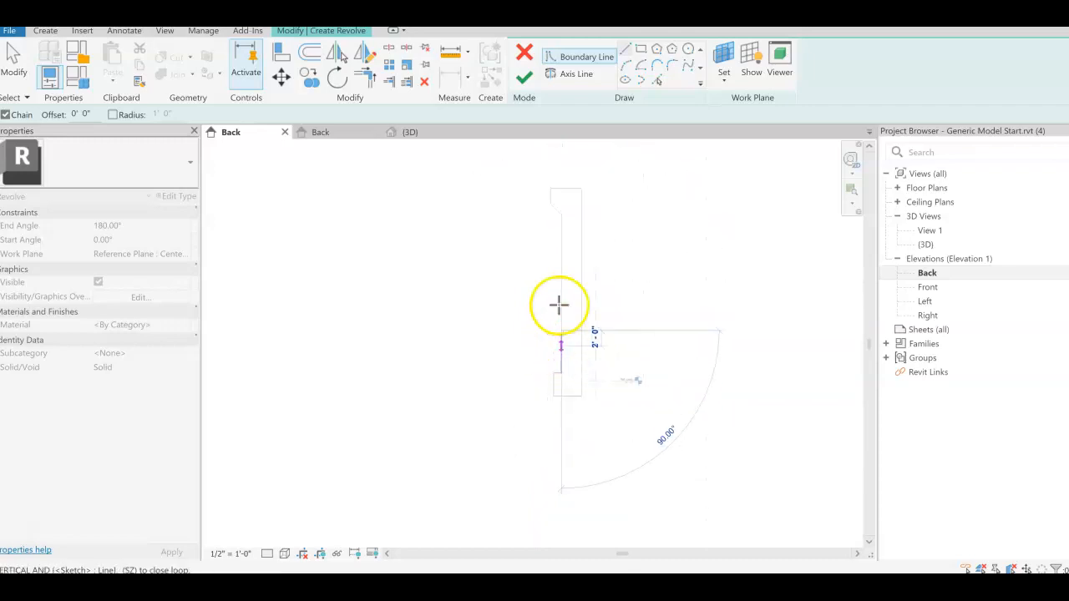
pyautogui.click(562, 219)
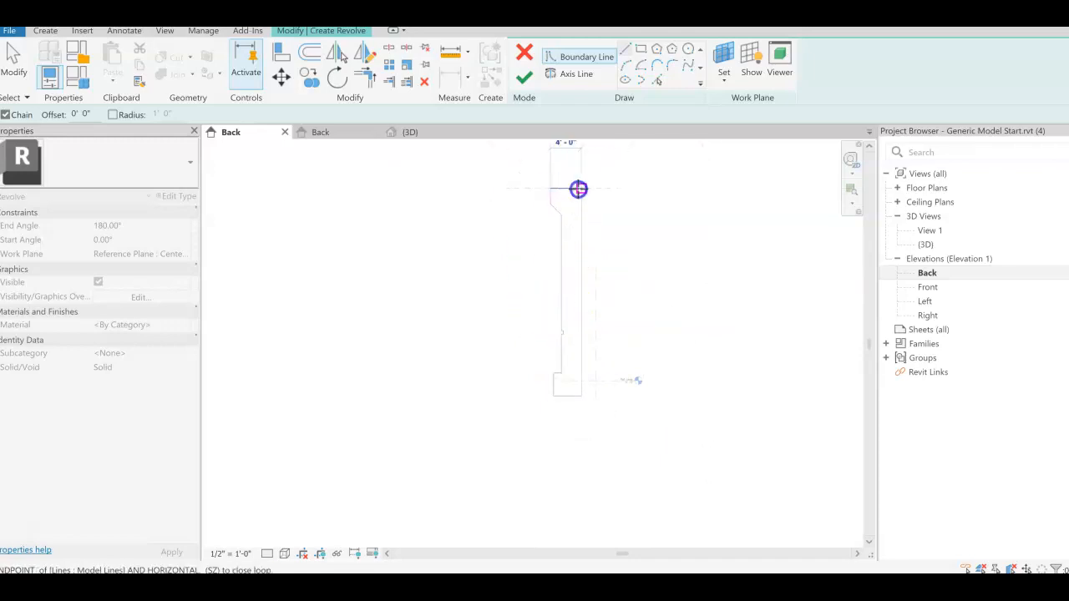
pyautogui.click(579, 189)
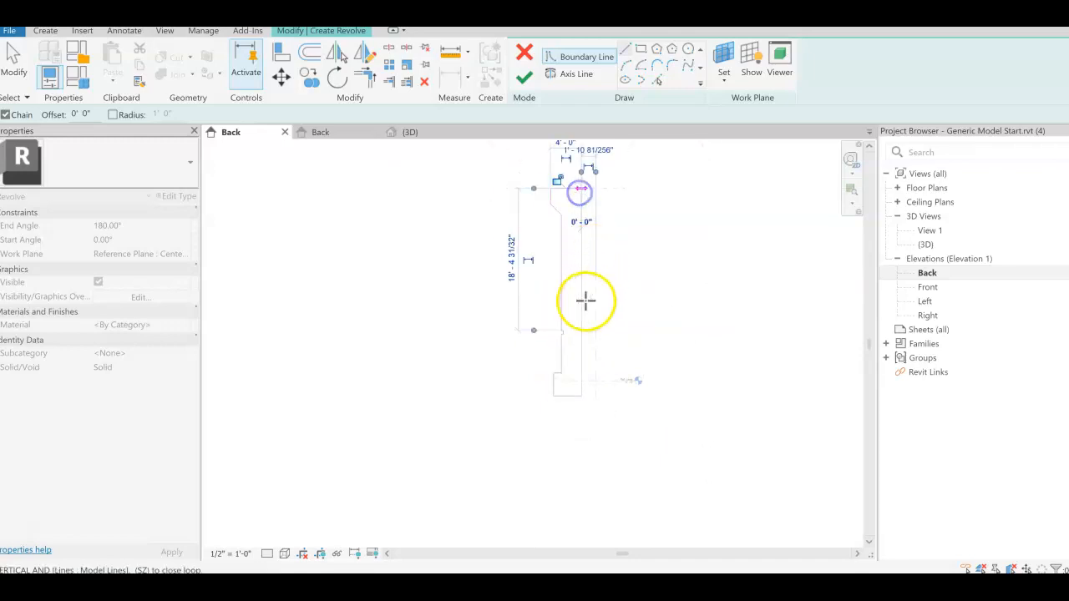
pyautogui.click(580, 392)
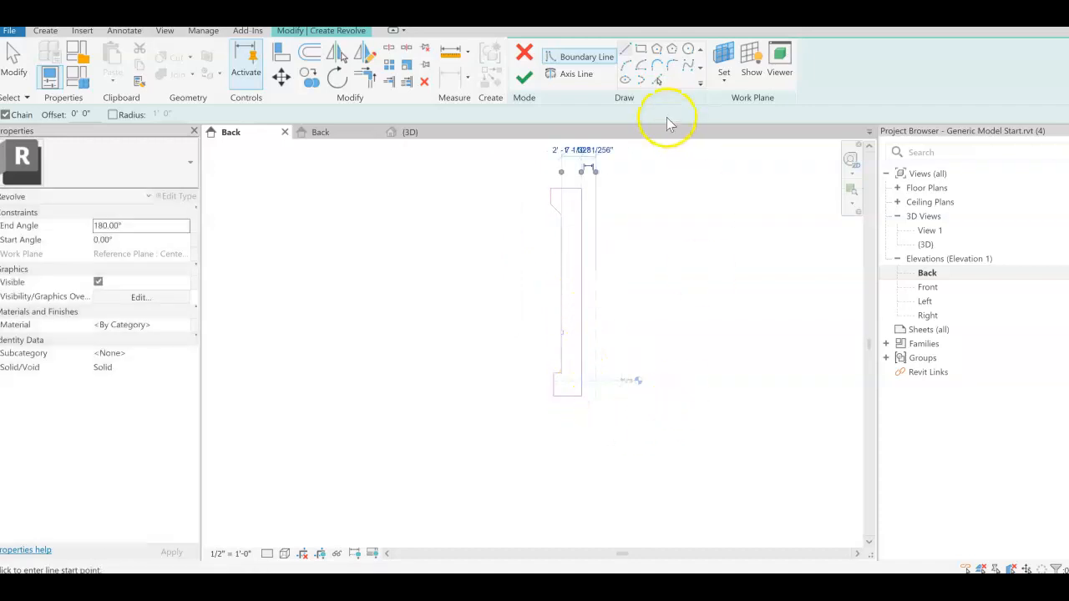
pyautogui.click(524, 80)
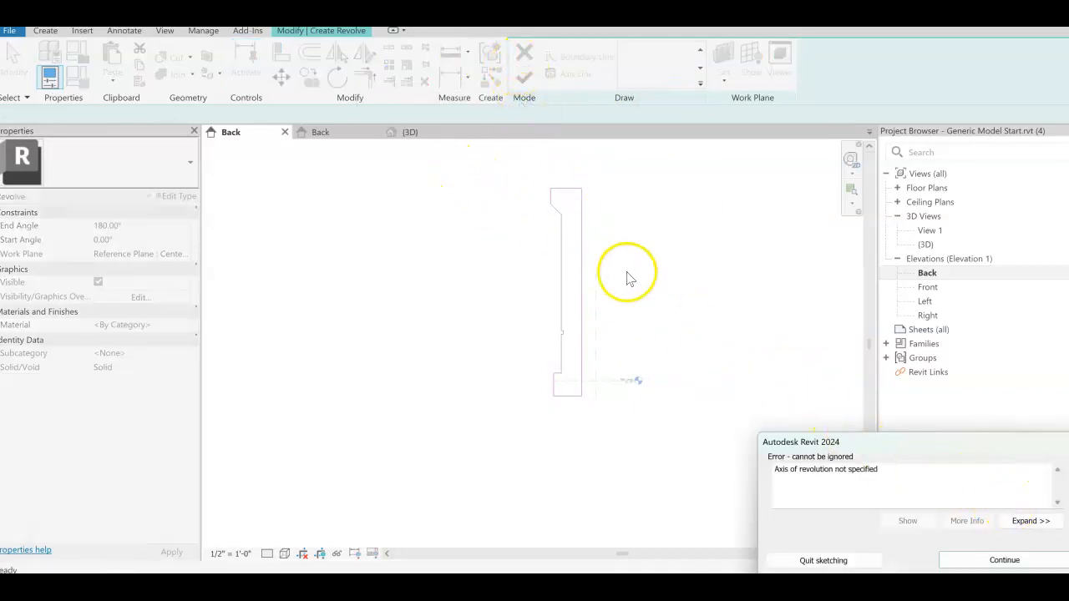
pyautogui.click(1002, 559)
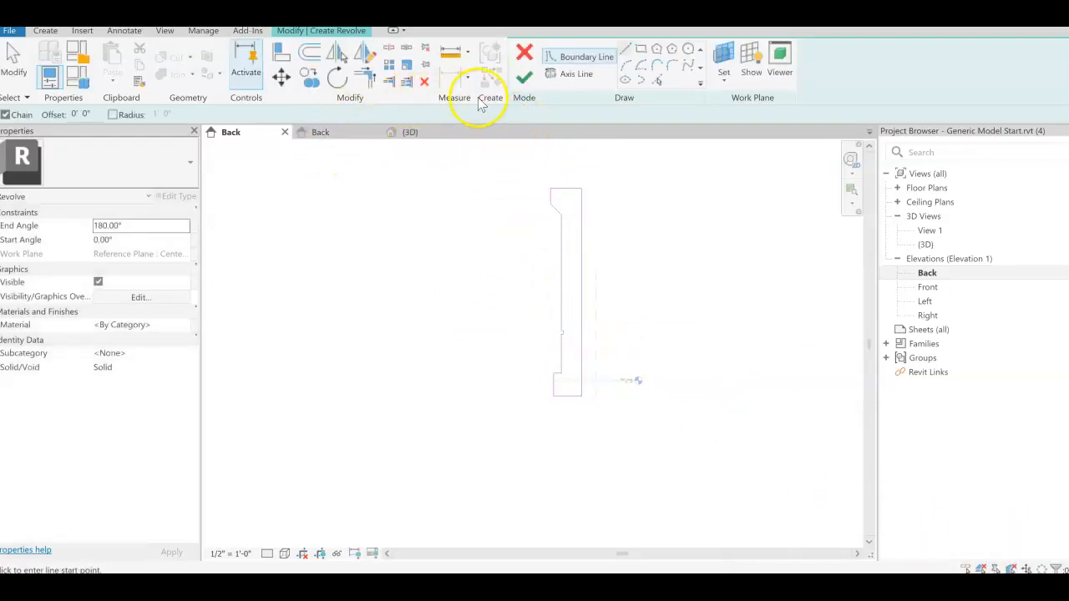
# Step: Draw a 27' vertical axis line on the Center (Left/Right) reference plane from the profile's base level to its top, and finish the revolve
pyautogui.click(579, 75)
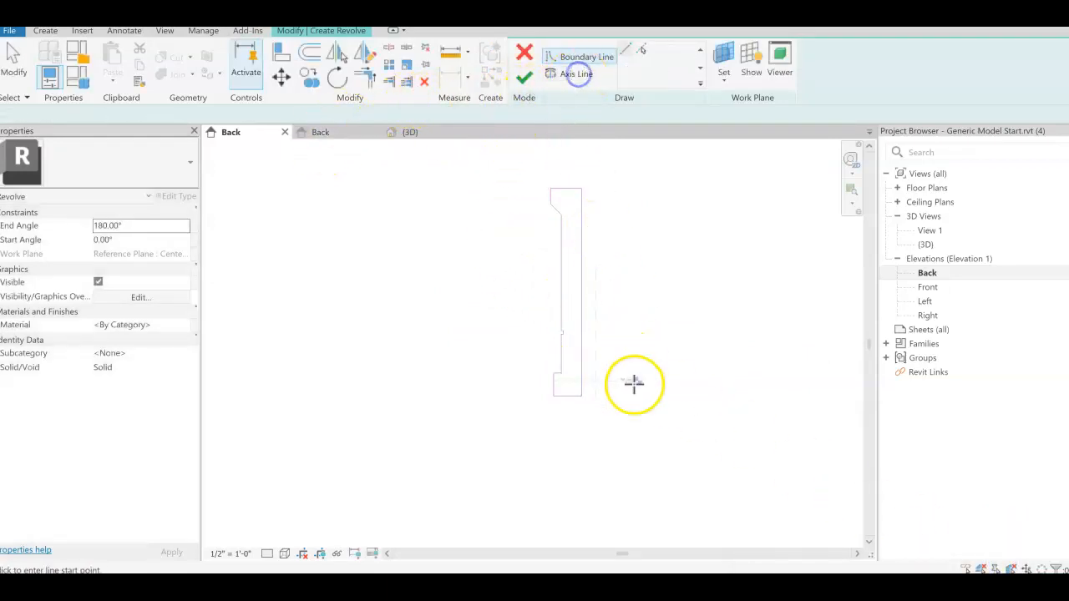
pyautogui.click(596, 400)
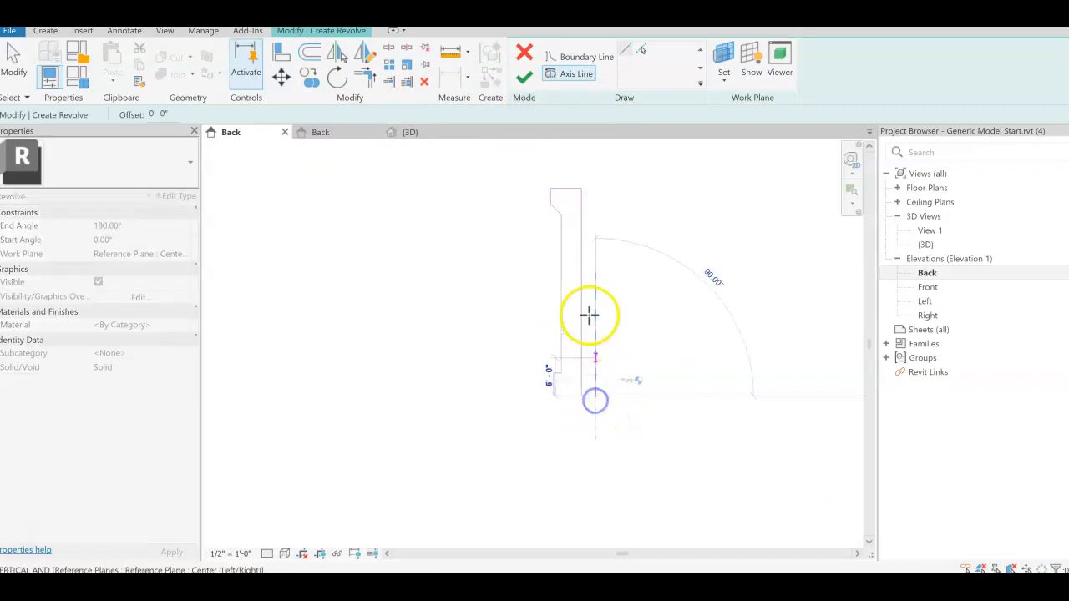
pyautogui.click(598, 188)
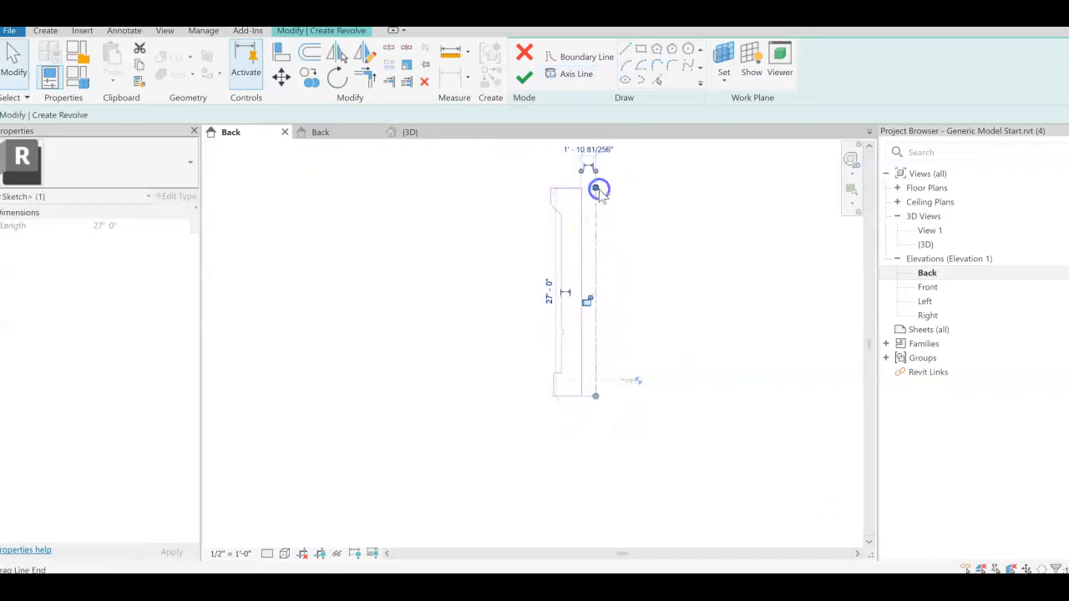
pyautogui.click(521, 80)
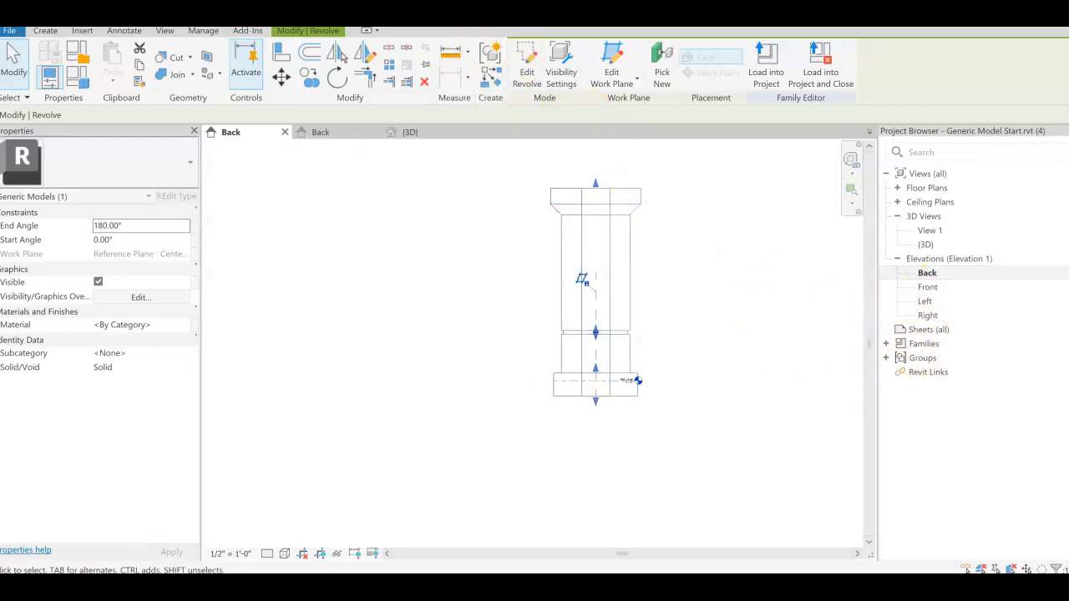
# Step: Inspect the 180° revolved column in the 3D view, from its cut face around to its curved back
pyautogui.hotkey('ctrl', 'Tab')
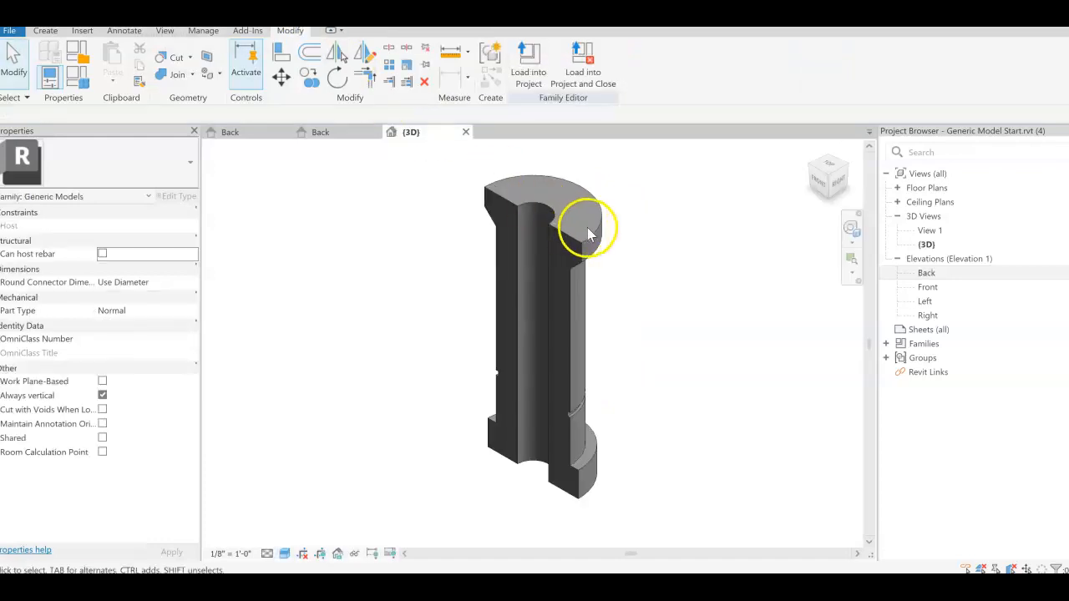
pyautogui.moveTo(833, 187)
pyautogui.mouseDown()
pyautogui.moveTo(727, 195)
pyautogui.moveTo(606, 162)
pyautogui.mouseUp()
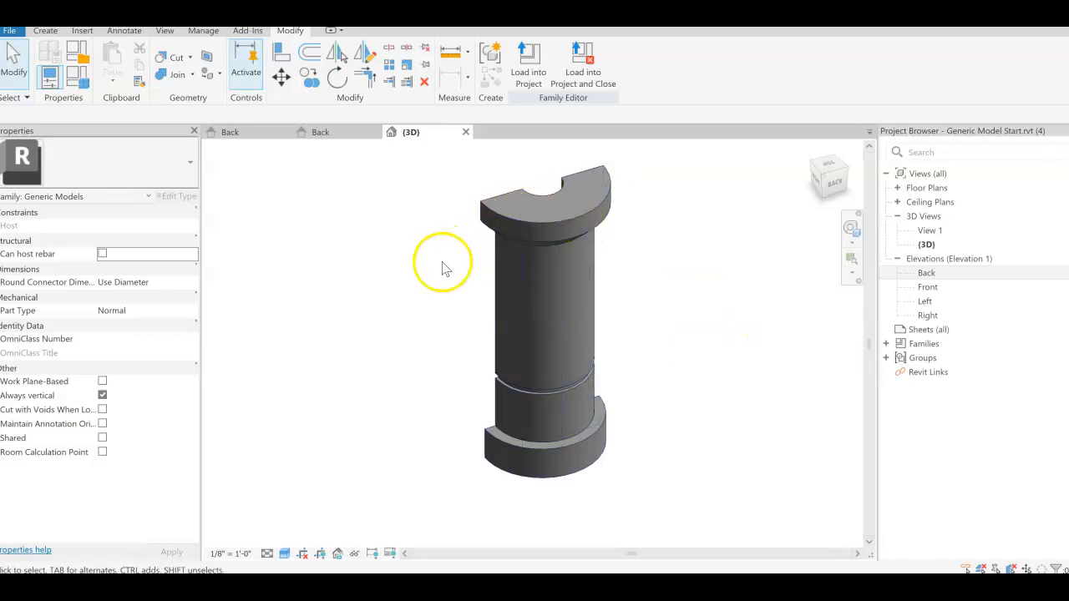